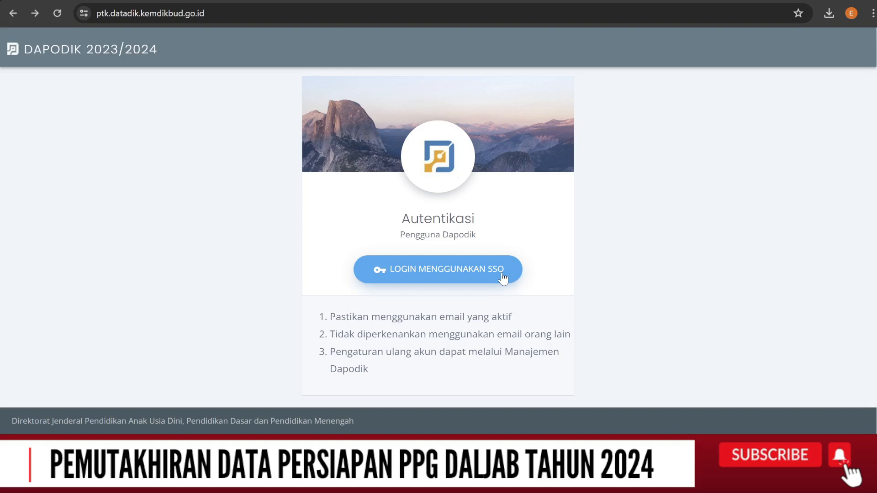
Log in to the Dapodik PTK portal using SSO and open the Pendidikan section
left_click(502, 274)
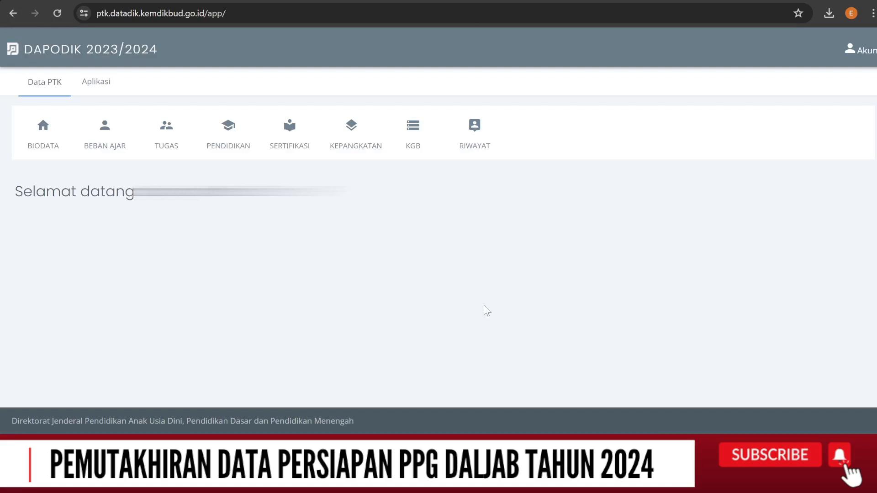
left_click(244, 144)
left_click(233, 137)
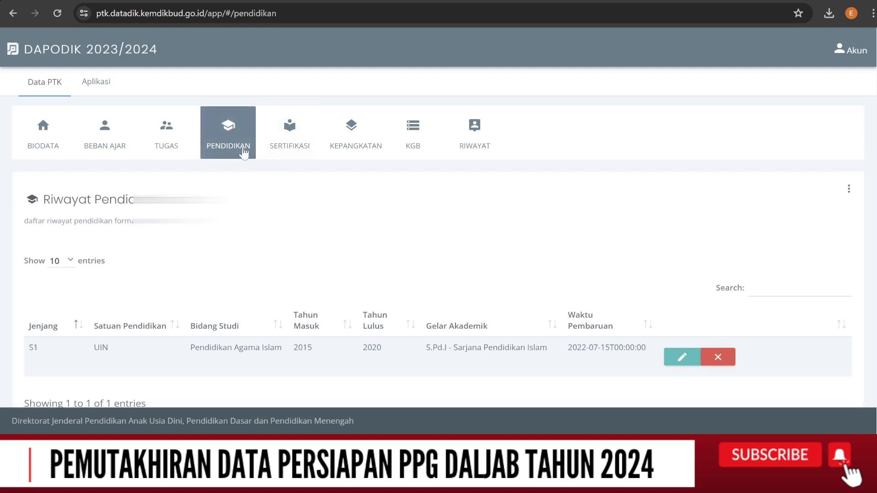
Review the existing Riwayat Pendidikan list and the PPG announcement of the data that must be updated
scroll(468, 276, "down", 2)
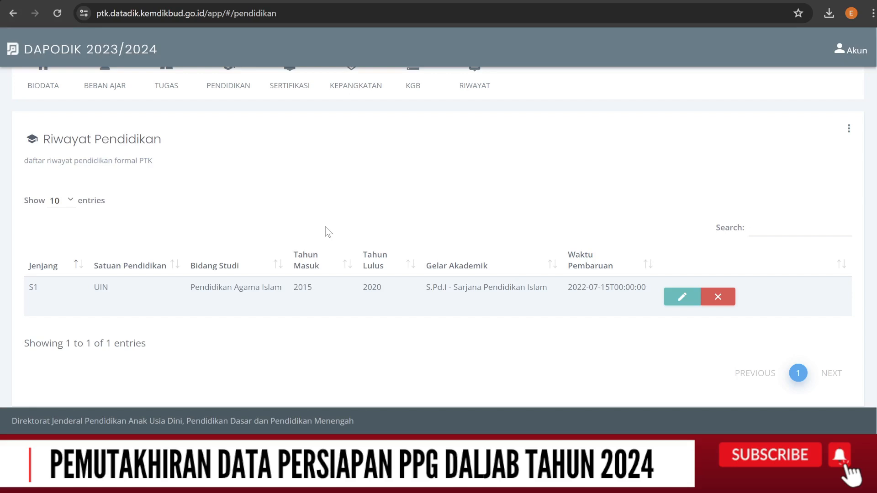
scroll(328, 232, "up", 2)
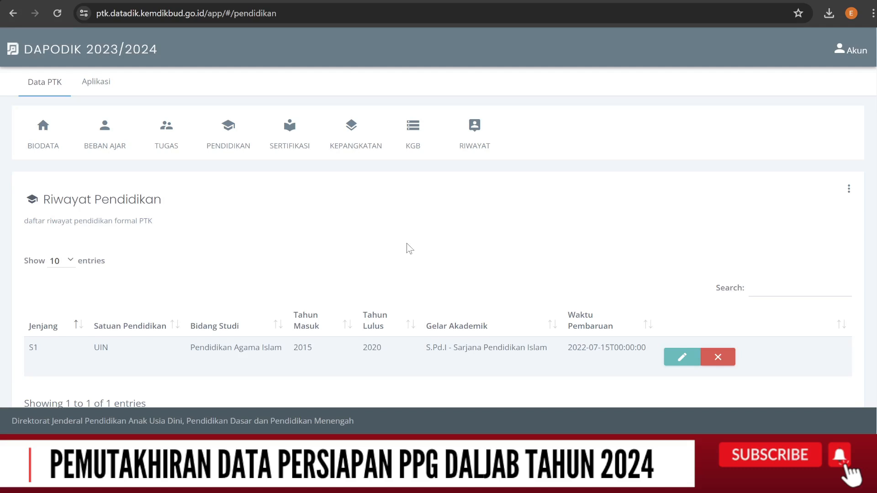
left_click(247, 1)
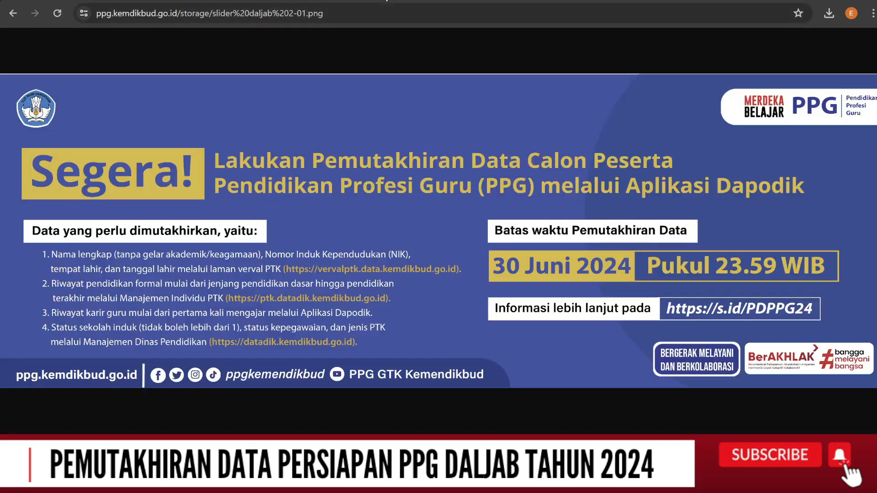
left_click(386, 1)
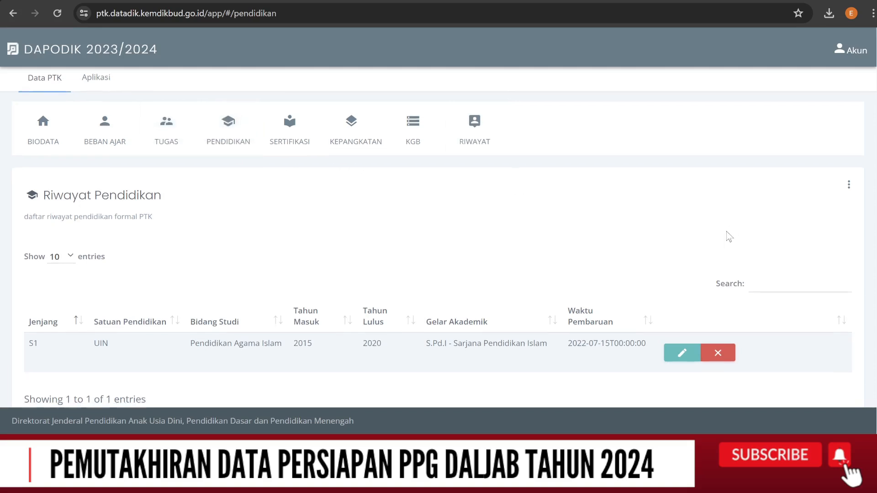
Add a new education history entry with Jenjang SD / sederajat and Satuan Pendidikan SDS TAMANSISWA
scroll(733, 236, "down", 2)
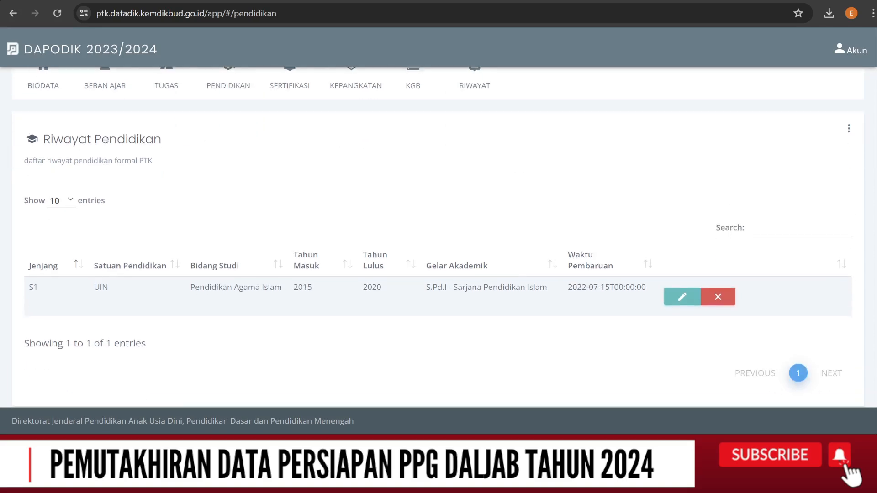
left_click(850, 132)
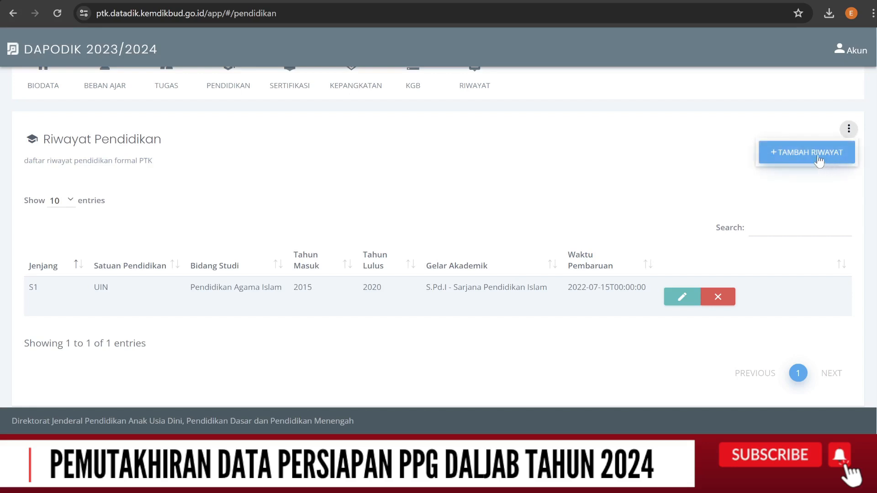
left_click(818, 156)
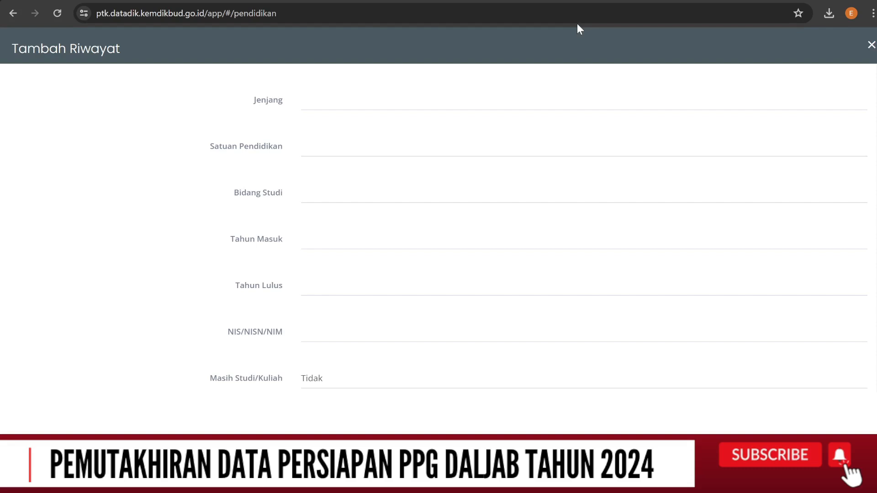
left_click(350, 107)
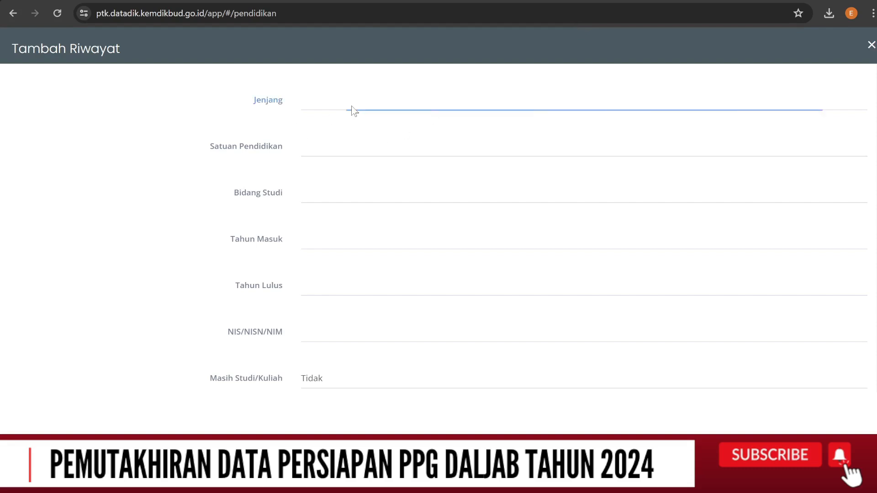
left_click(346, 166)
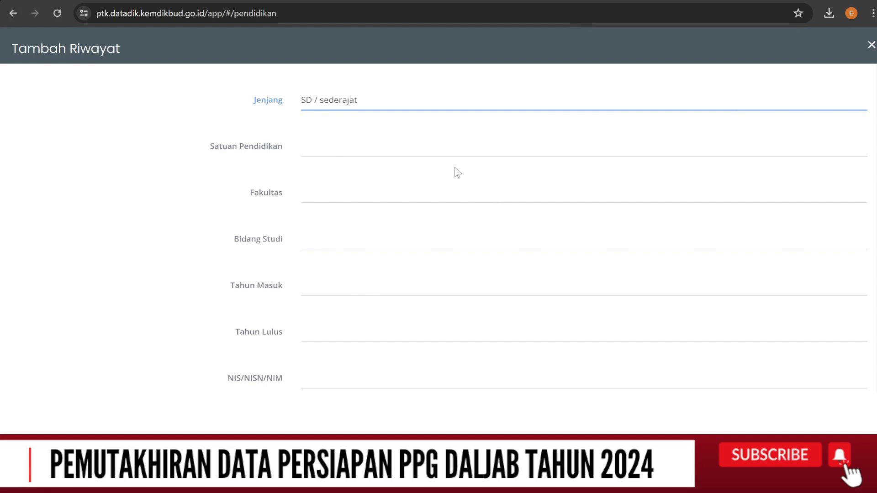
left_click(352, 151)
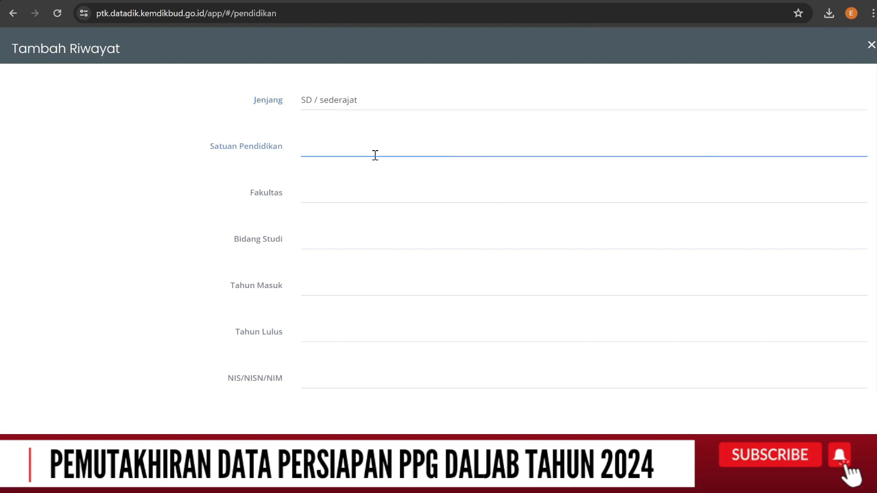
left_click(390, 166)
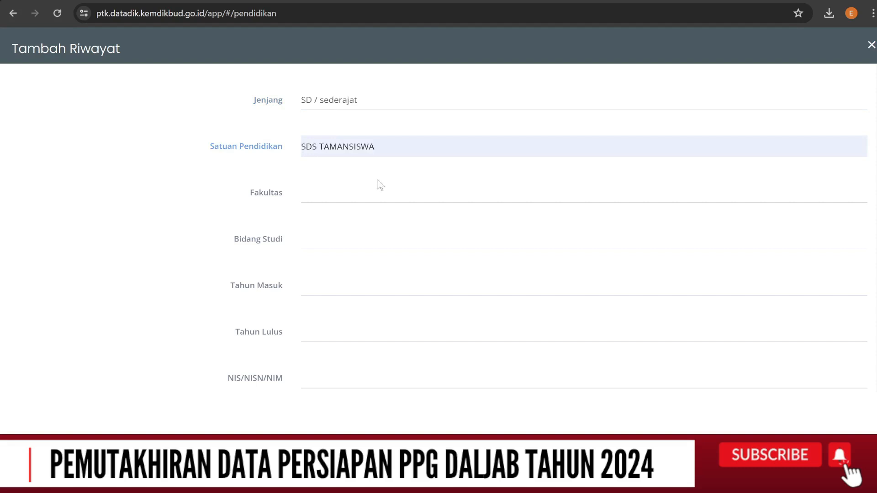
Enter "-" as the Fakultas and choose Lainnya as the Bidang Studi for the elementary school entry
left_click(352, 195)
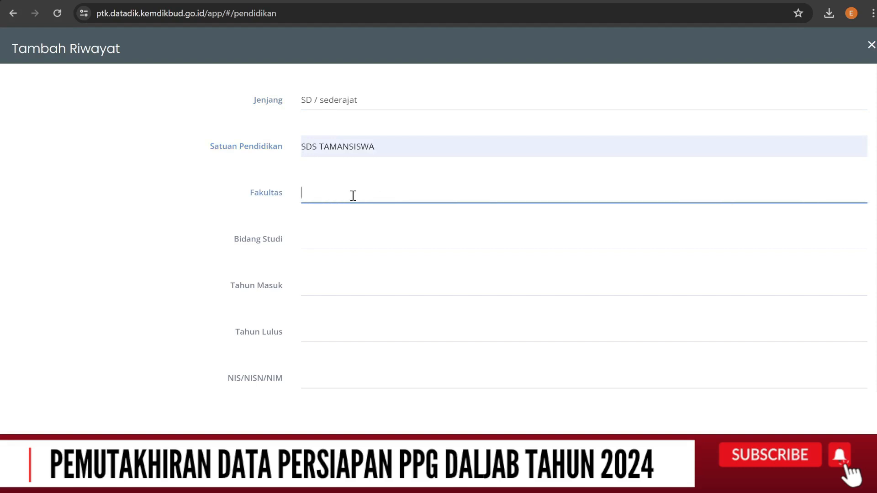
type("-")
left_click(341, 243)
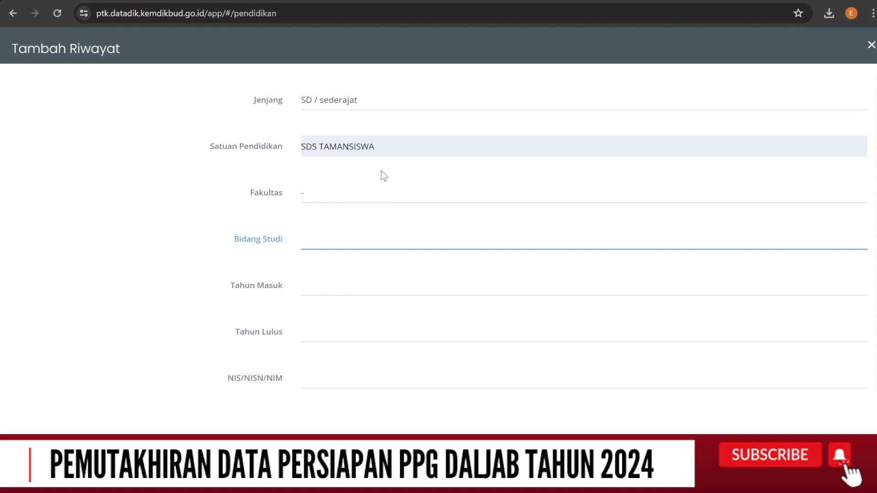
type("lainnya")
Set Tahun Masuk to 2004 and Tahun Lulus to 2010, and fill in the student number under NIS/NISN/NIM
scroll(374, 247, "down", 2)
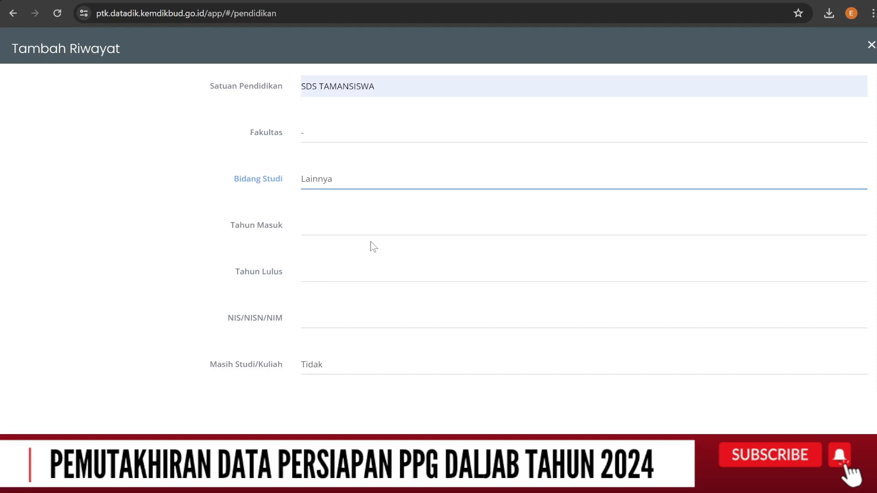
left_click(345, 231)
type("2004")
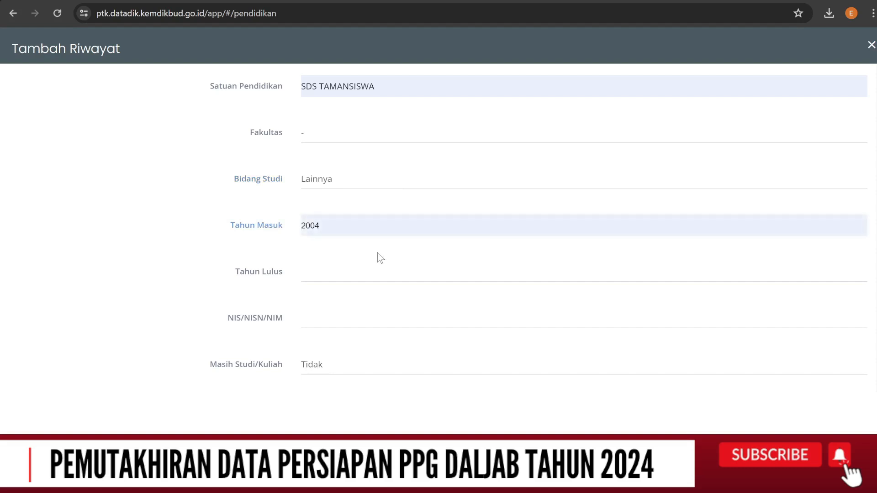
left_click(346, 267)
type("2010")
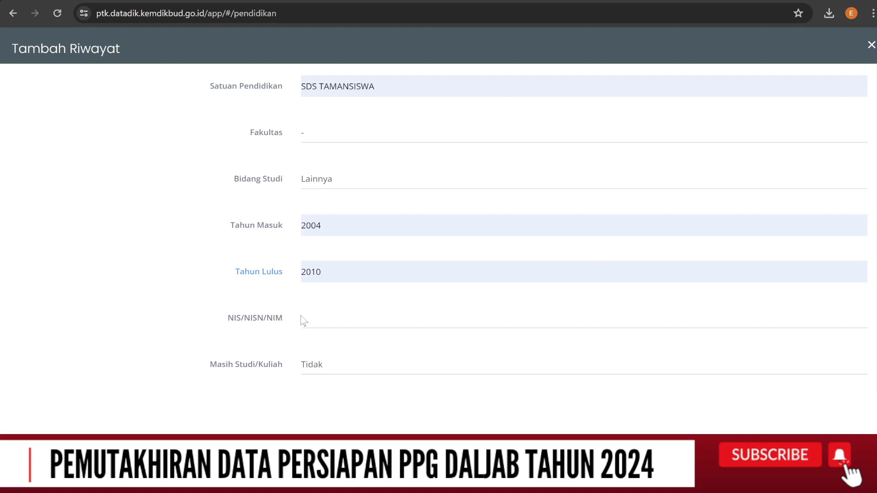
left_click(320, 315)
key("ctrl+v")
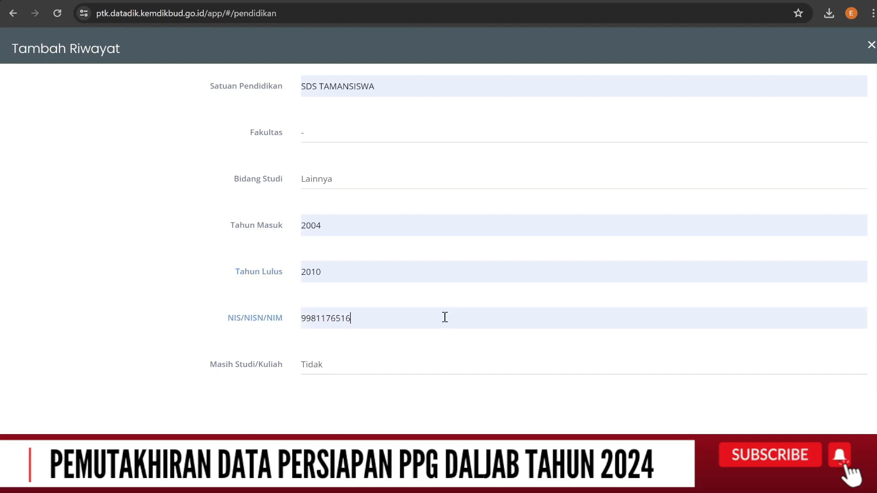
Set the Rata-rata Ujian Akhir/IPK/GPA to 66 and save the elementary school entry
scroll(456, 272, "down", 1)
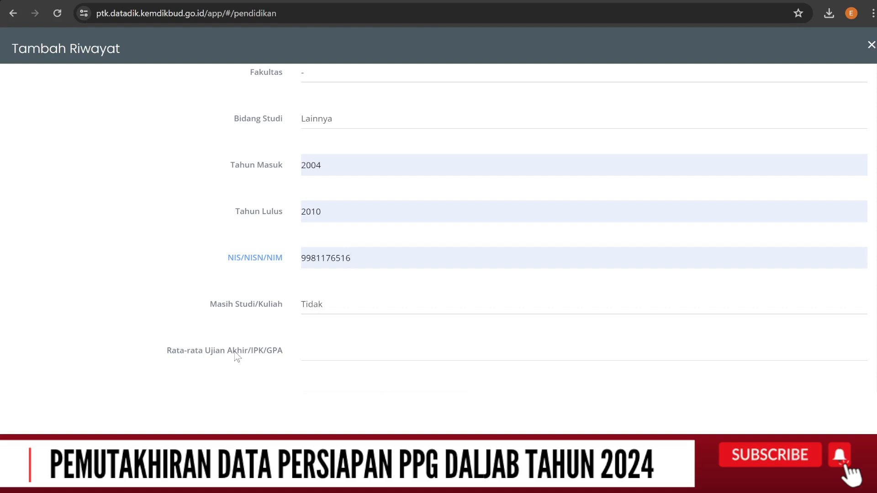
left_click(333, 349)
type("66")
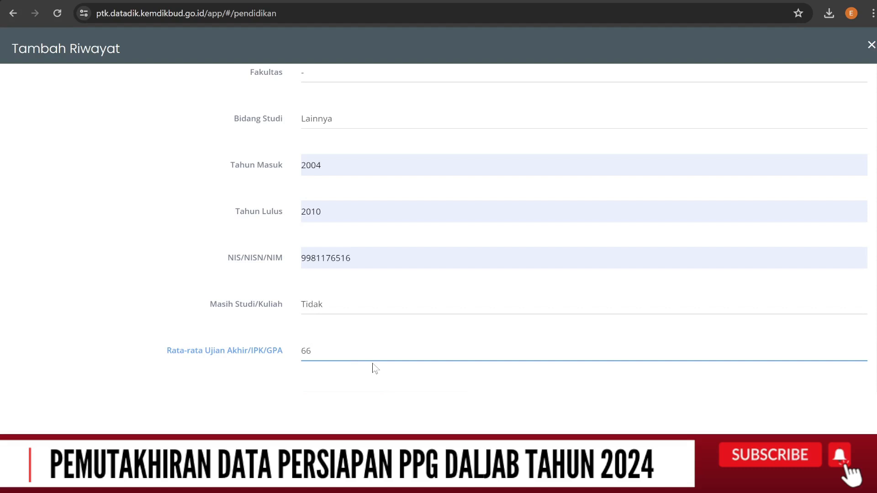
scroll(373, 365, "down", 1)
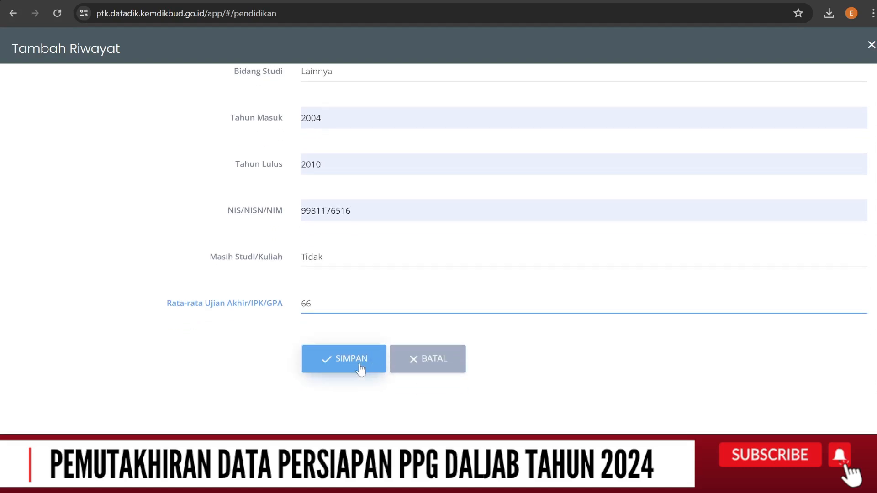
left_click(357, 366)
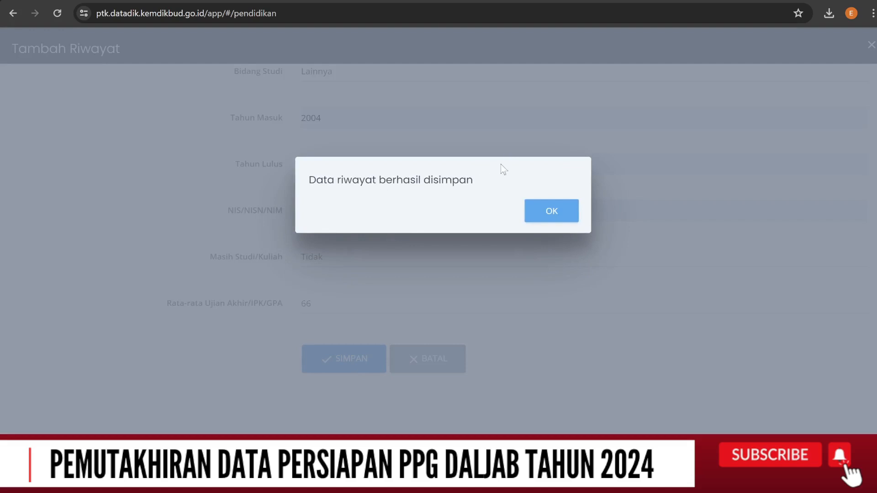
left_click(552, 212)
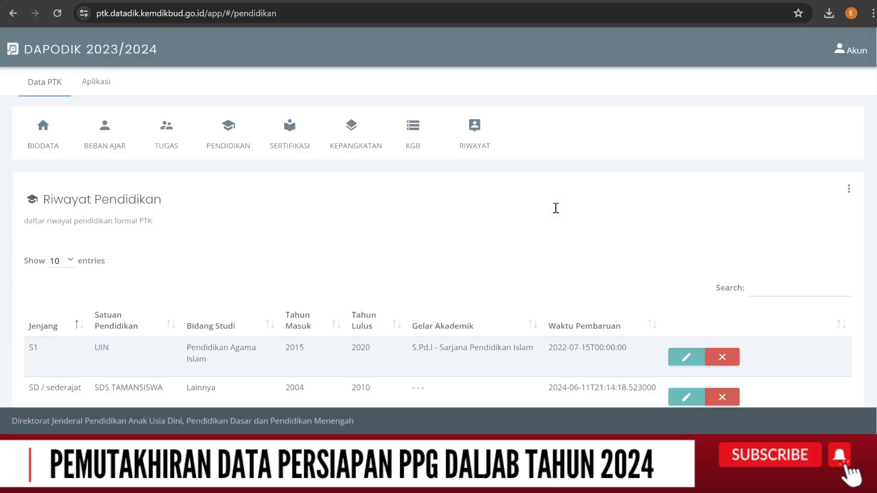
Add another education history entry with Jenjang SMP / sederajat
scroll(543, 219, "down", 2)
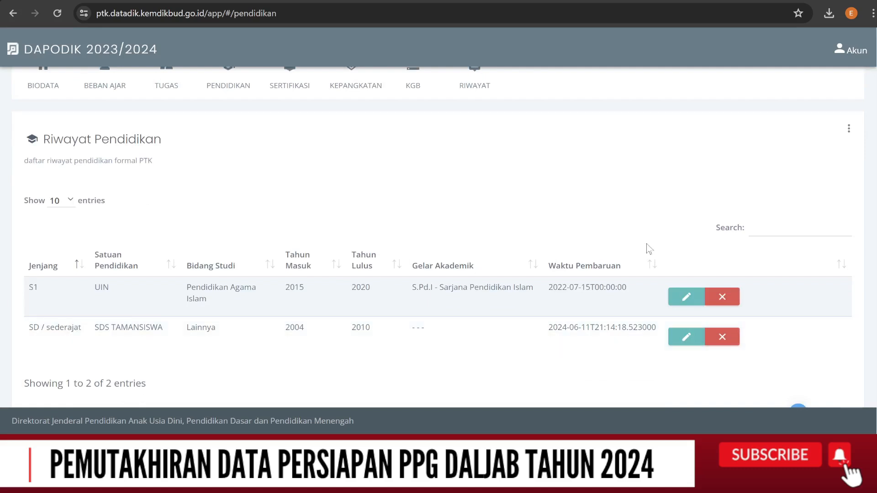
scroll(649, 249, "up", 1)
scroll(649, 249, "up", 1)
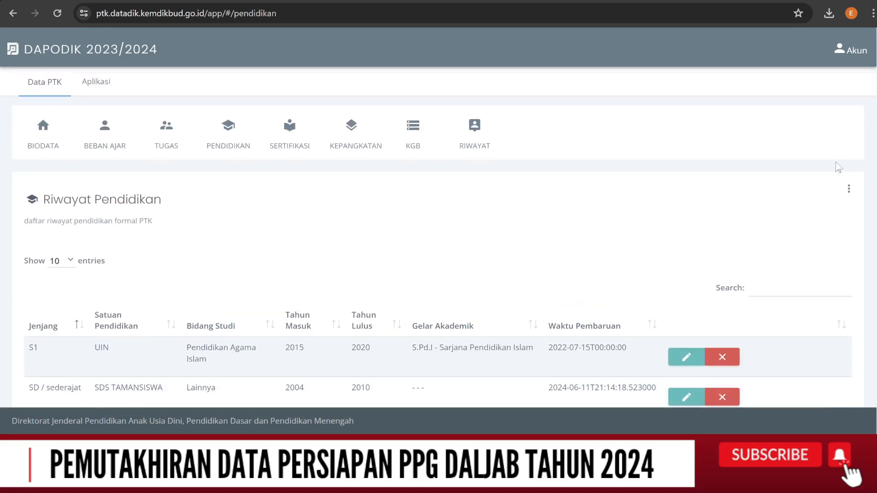
left_click(848, 190)
left_click(804, 211)
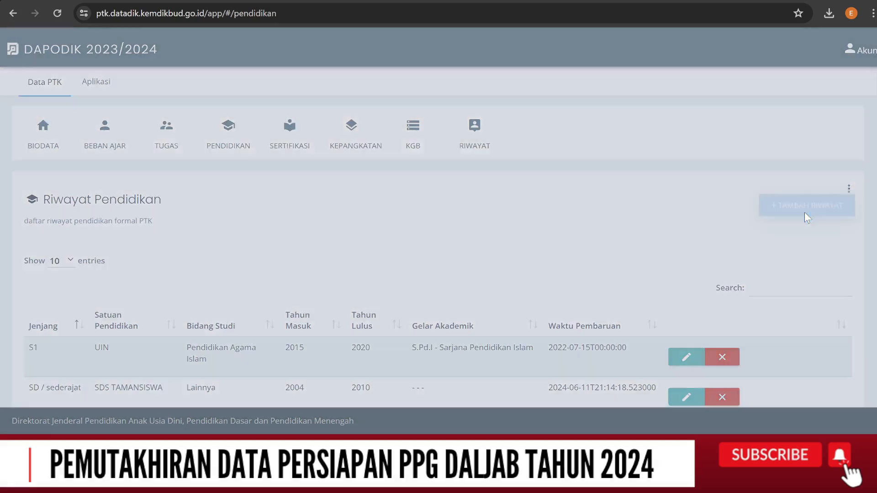
left_click(338, 106)
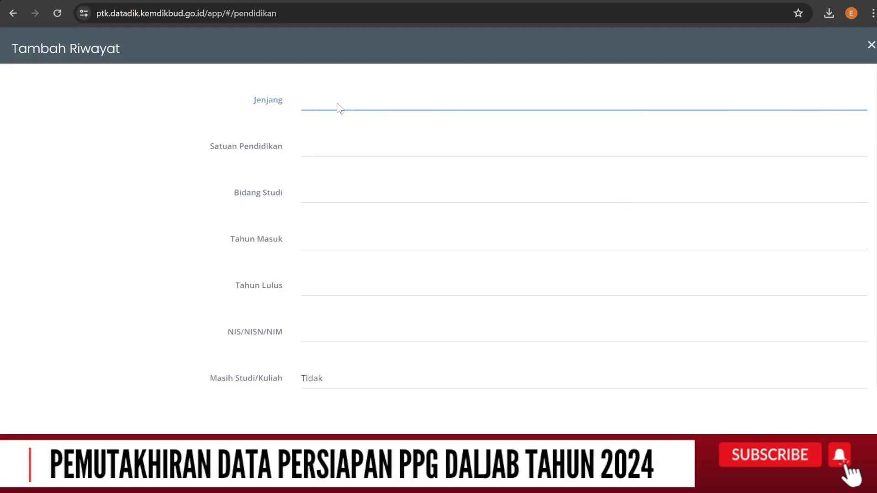
left_click(345, 175)
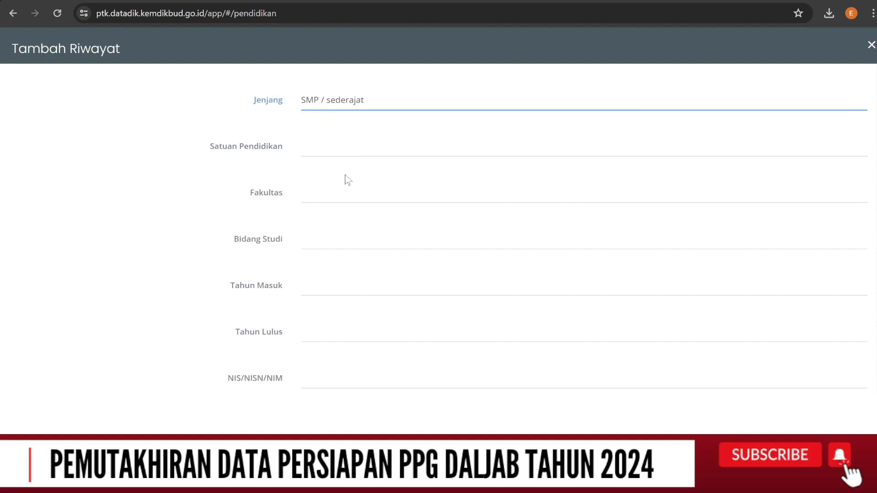
Fill in Satuan Pendidikan SMP TAMANSISWA, Fakultas "-", Bidang Studi Lainnya, Tahun Masuk 2010, Tahun Lulus 2013, the student number and final average 87
left_click(348, 150)
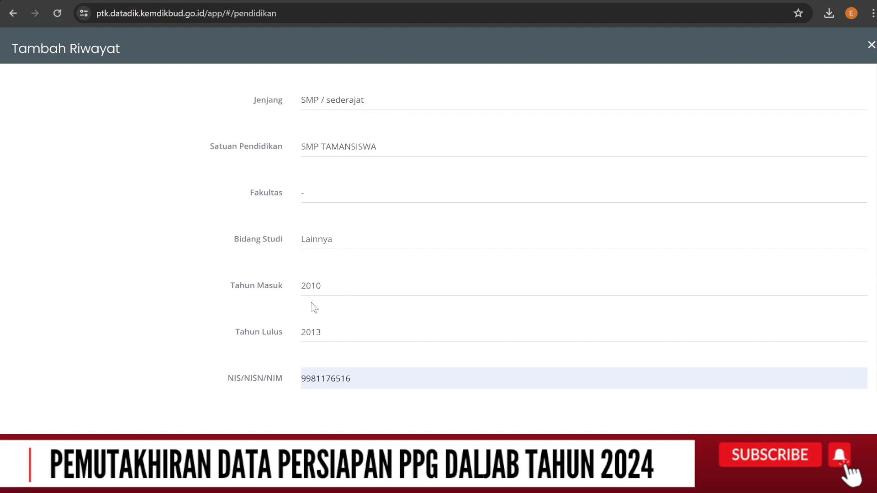
scroll(306, 305, "down", 1)
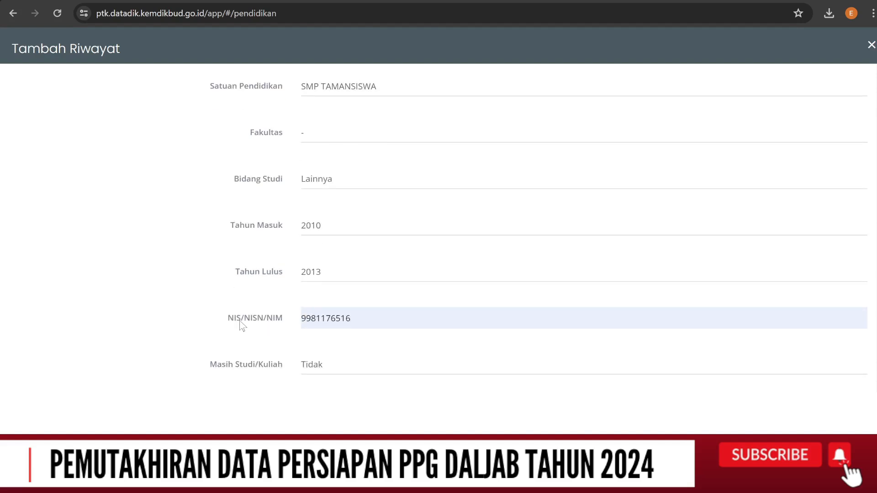
scroll(328, 319, "down", 1)
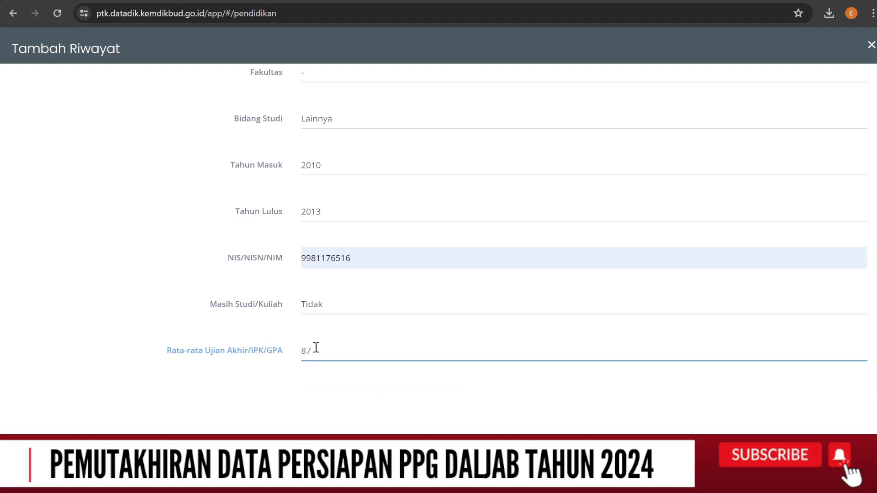
Save the SMP / sederajat entry to the education history and return to the list
scroll(466, 293, "down", 1)
scroll(465, 293, "down", 1)
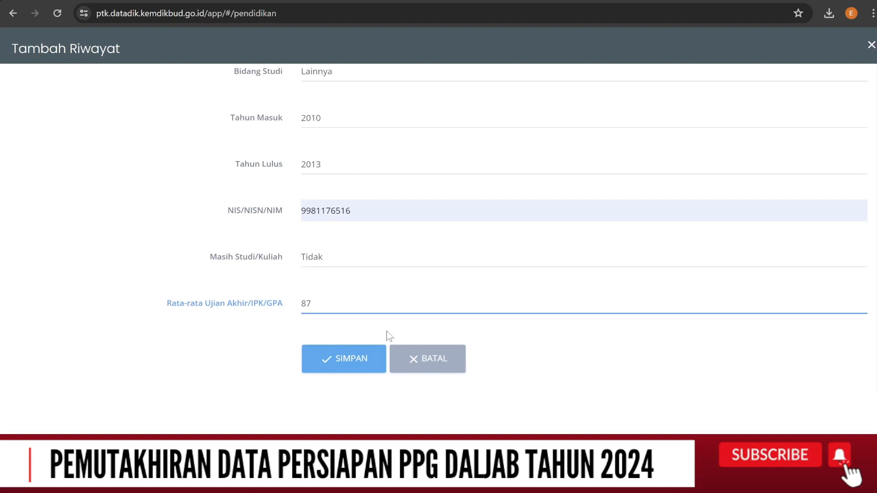
left_click(352, 360)
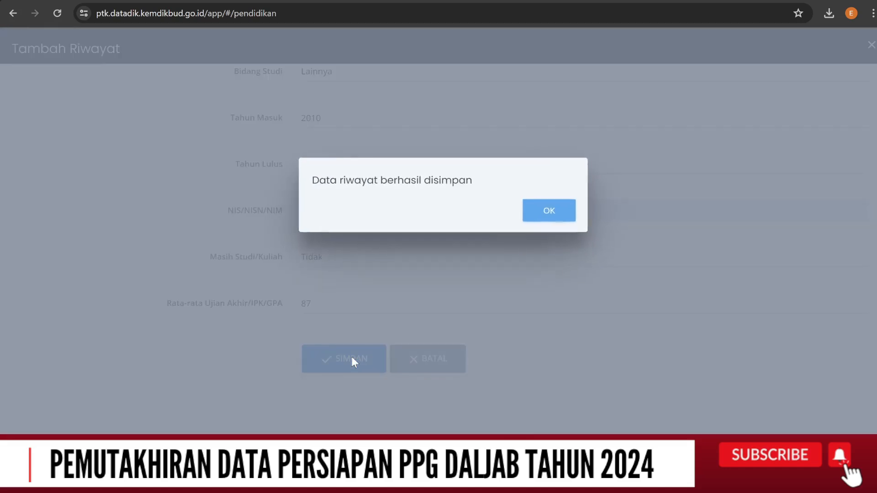
left_click(553, 211)
scroll(556, 216, "down", 3)
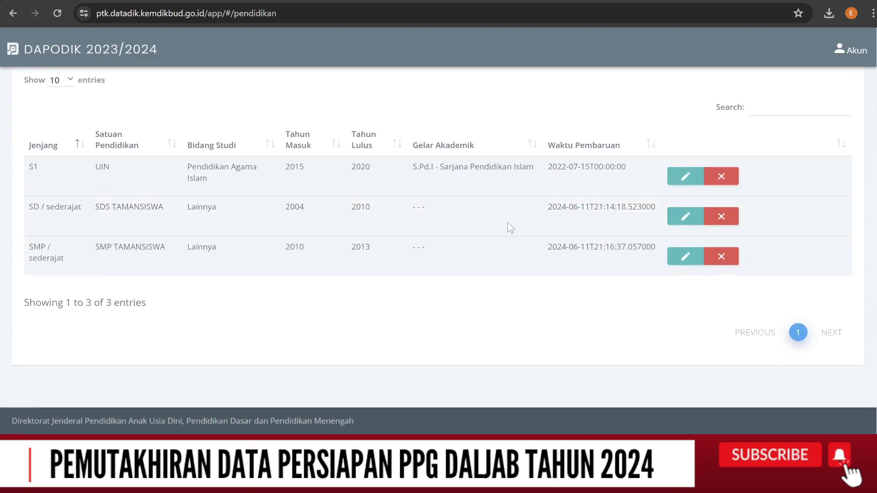
Add an education history entry with Jenjang SMA / sederajat, Satuan Pendidikan SMA TAMANSISWA TELUK BETUNG and Fakultas "-"
scroll(456, 233, "up", 1)
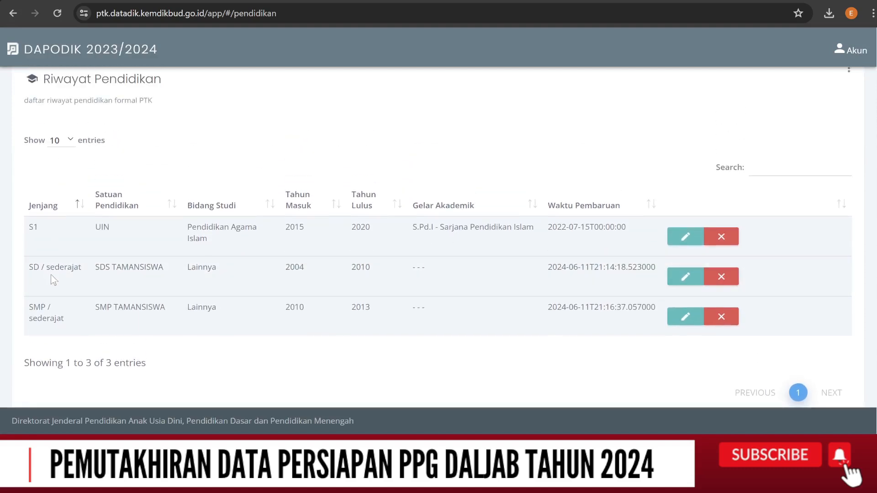
scroll(50, 323, "up", 3)
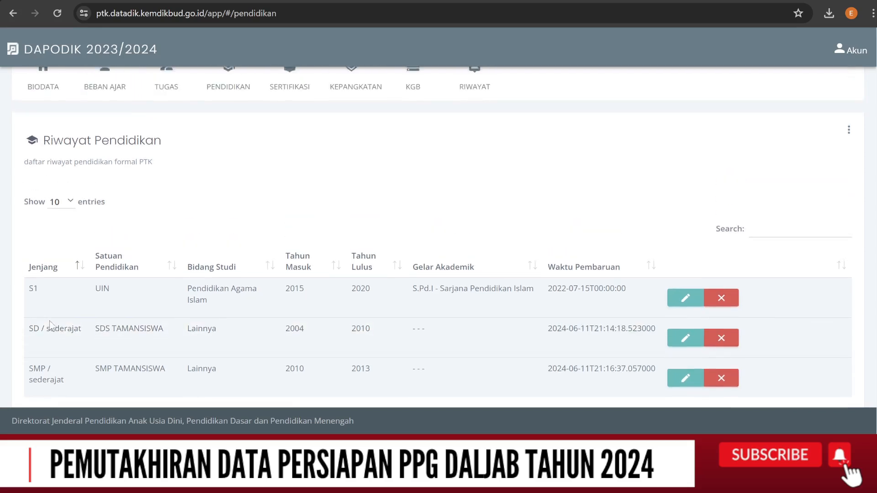
left_click(849, 190)
left_click(813, 208)
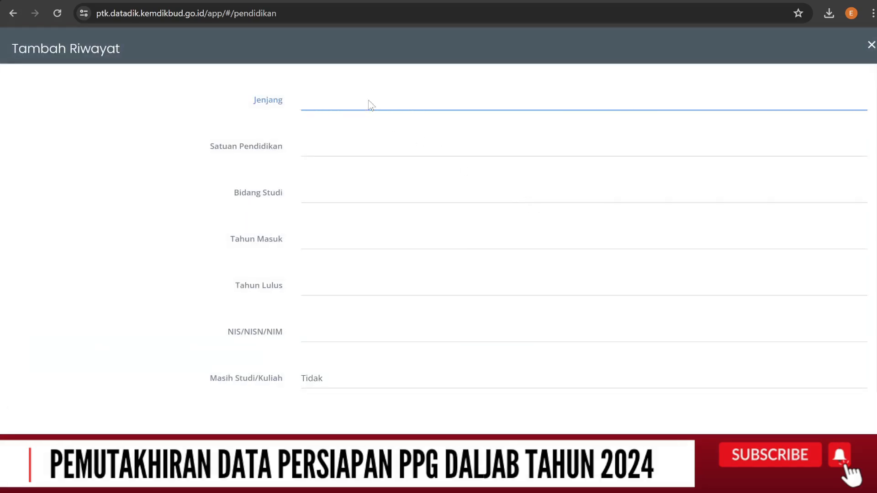
left_click(338, 184)
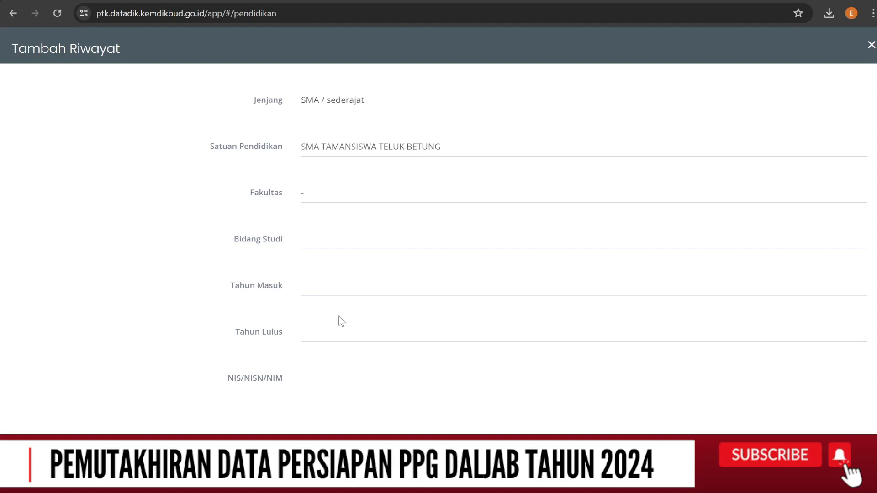
Set the Bidang Studi of the SMA / sederajat entry to Ilmu Pengetahuan Alam (IPA)
left_click(338, 249)
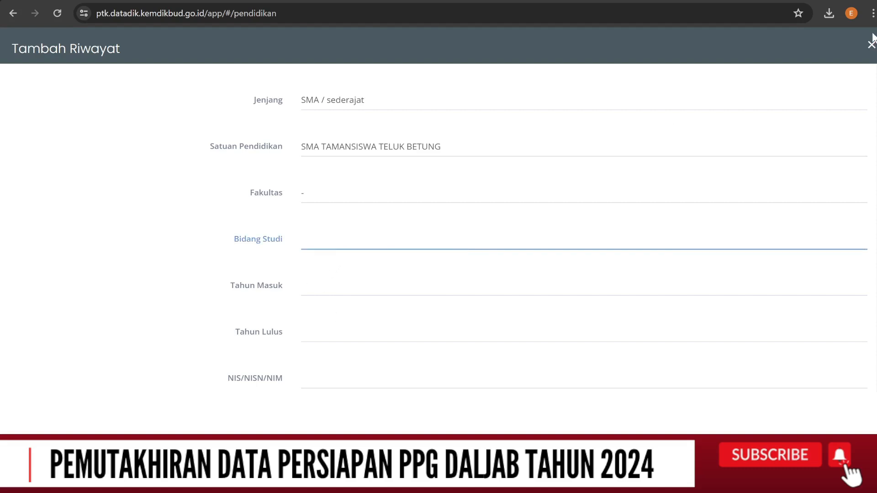
type("Ilmu Administrasi")
scroll(523, 197, "down", 3)
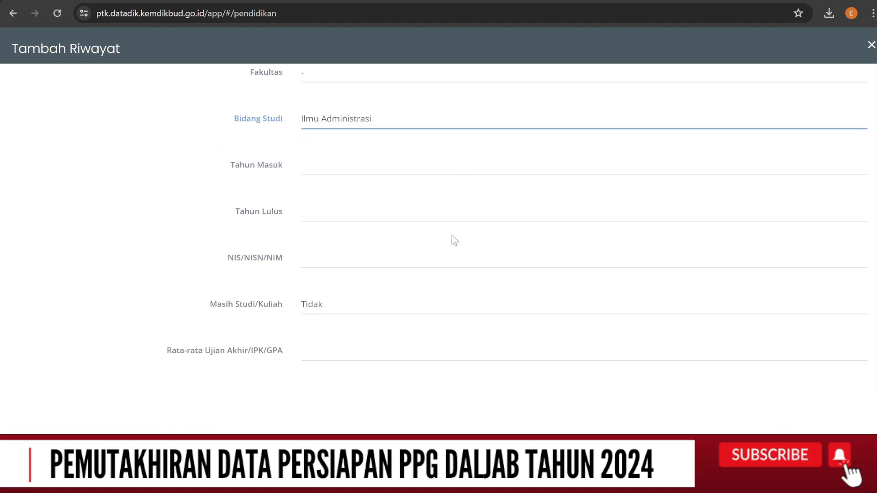
left_click(428, 211)
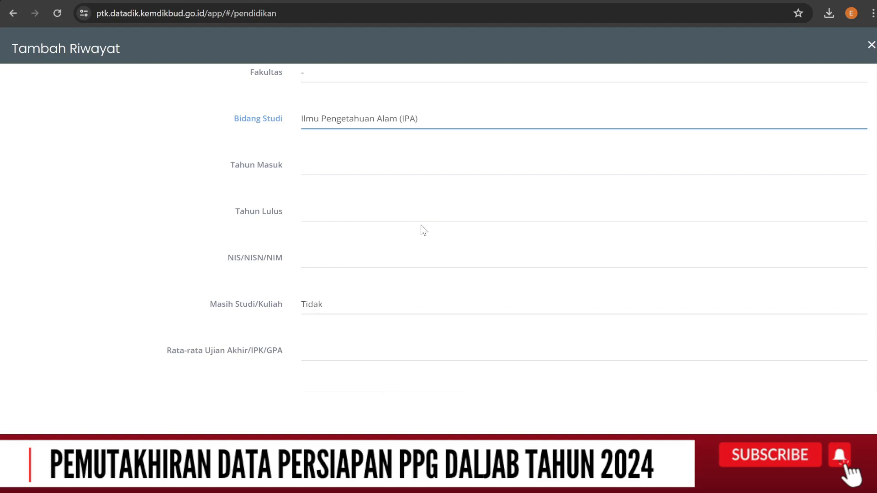
Enter Tahun Masuk 2013, Tahun Lulus 2016, the student number and final average 88, and save the SMA / sederajat entry
scroll(421, 224, "up", 1)
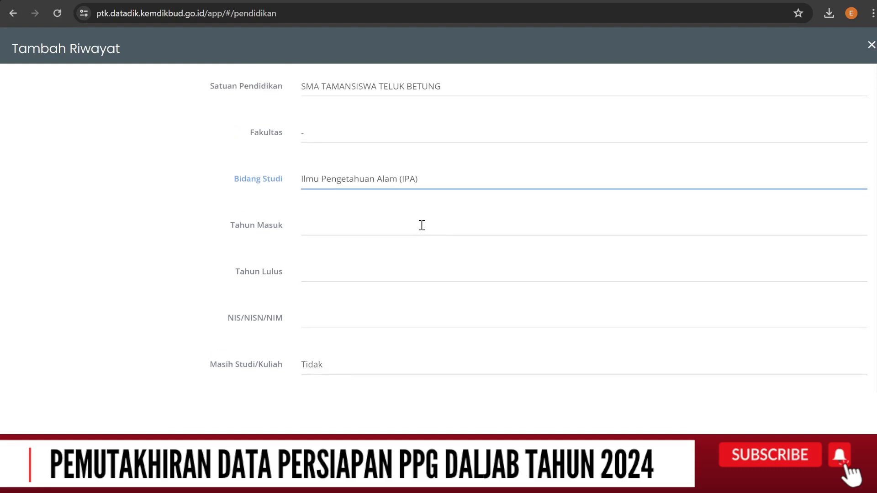
left_click(349, 233)
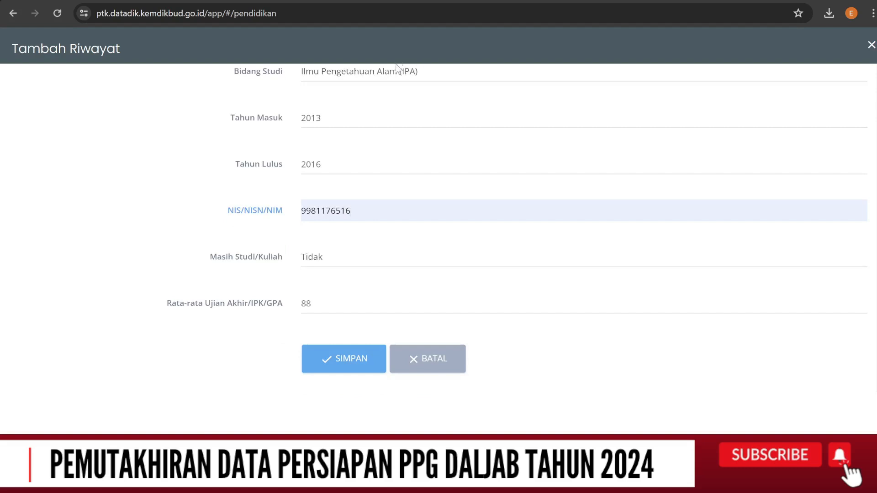
left_click(370, 364)
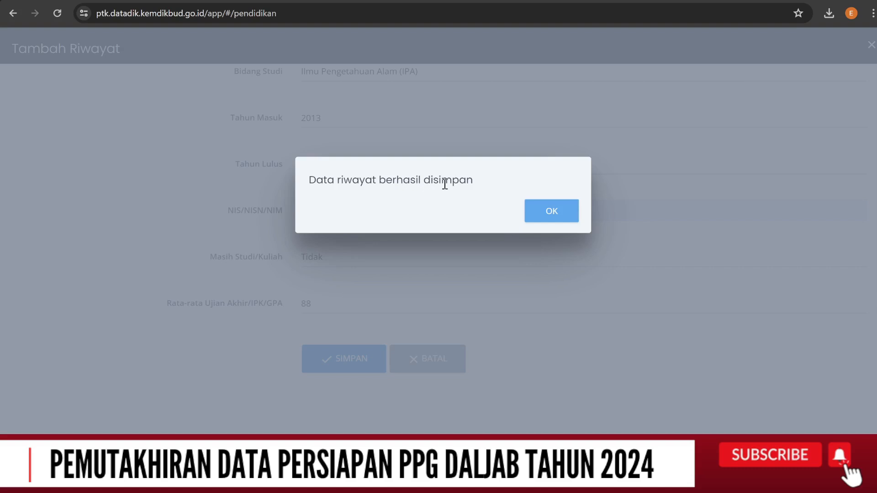
left_click(552, 211)
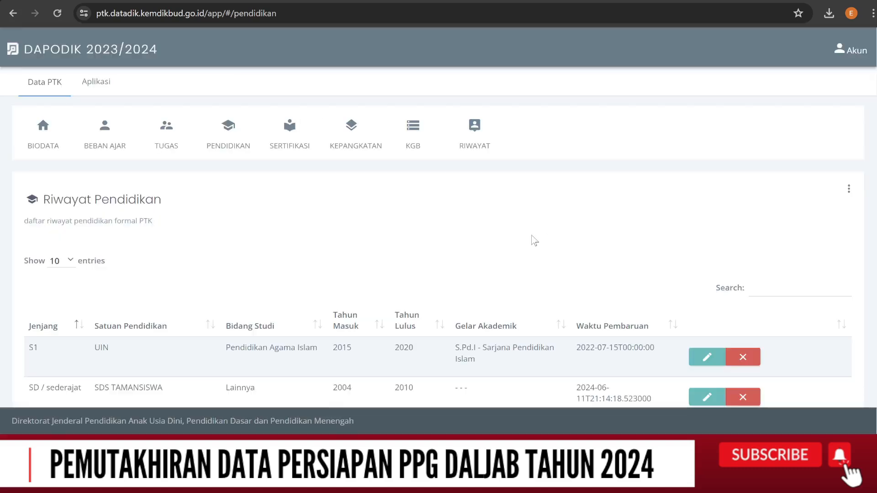
Review the education history list and view the editable years of the SD / sederajat entry, closing it without updating
scroll(525, 247, "down", 5)
scroll(514, 259, "up", 1)
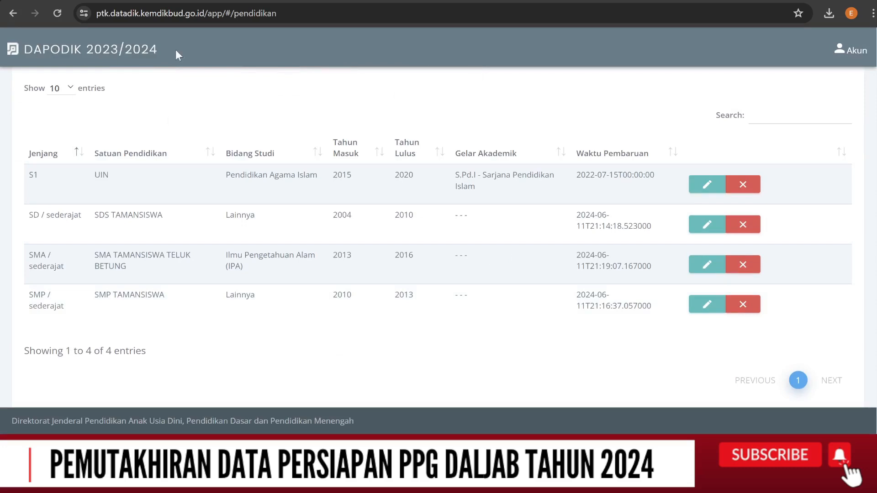
left_click(205, 1)
left_click(707, 226)
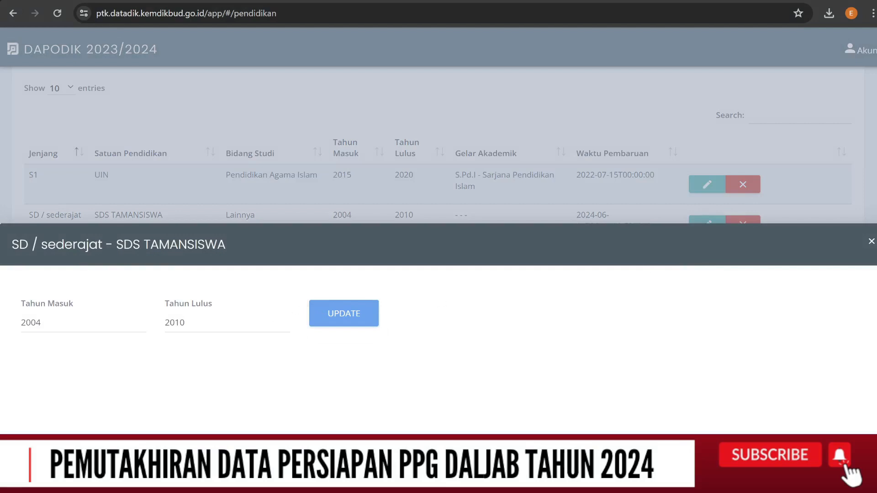
left_click(871, 242)
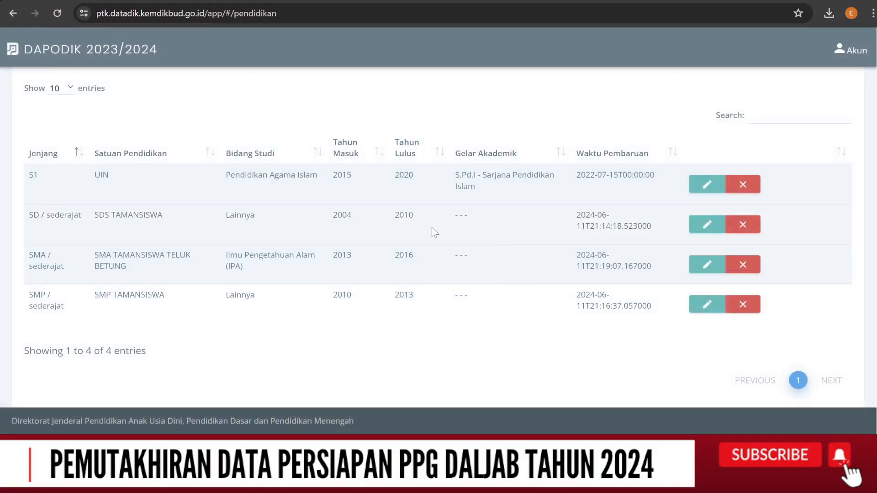